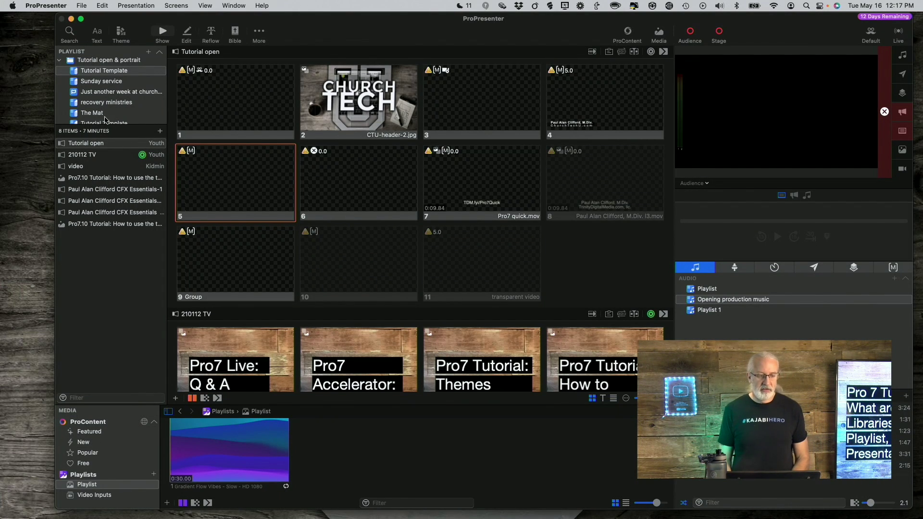
scroll(101, 101, "up", 10)
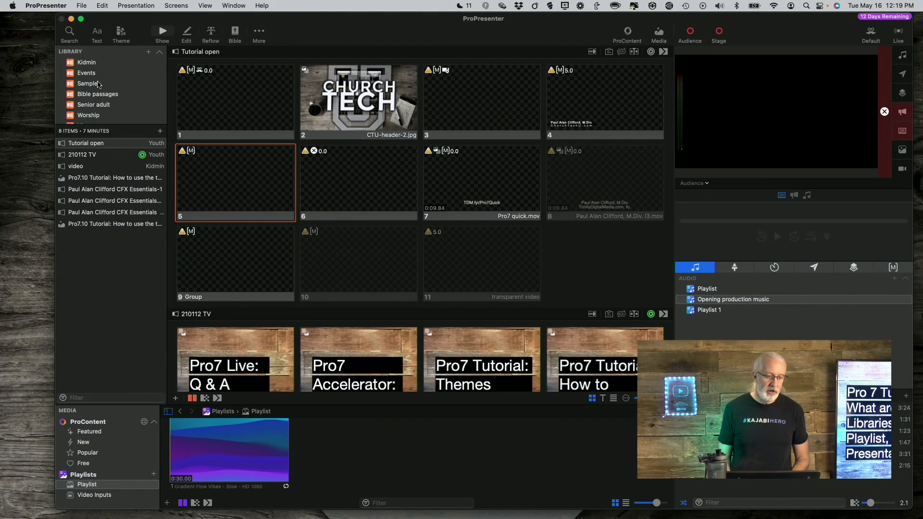
scroll(87, 83, "down", 2)
scroll(99, 85, "down", 1)
scroll(99, 85, "down", 1)
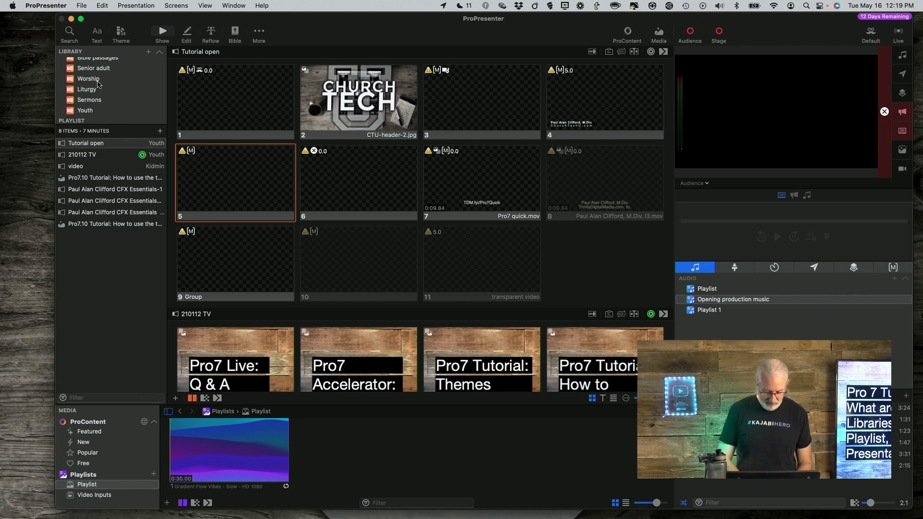
Open ProPresenter's search across all libraries with the Quick Search shortcut.
key("super+shift+f")
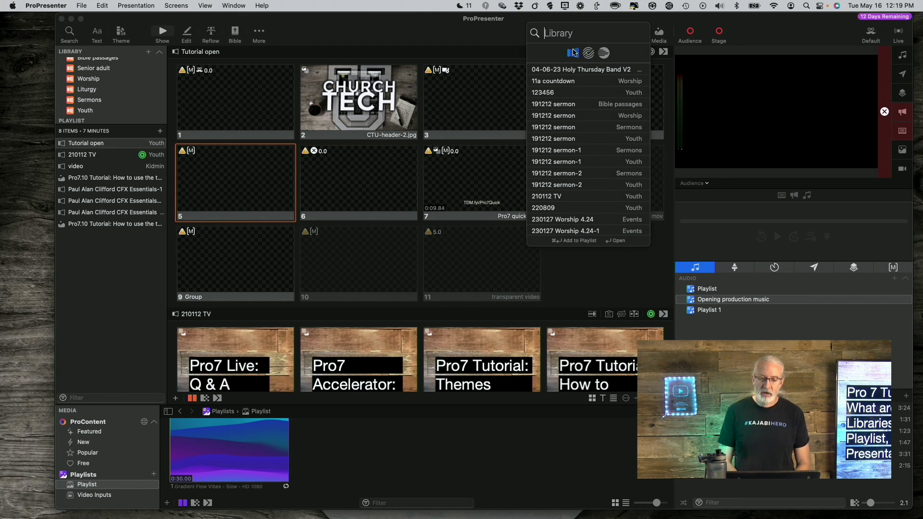
type("amazing")
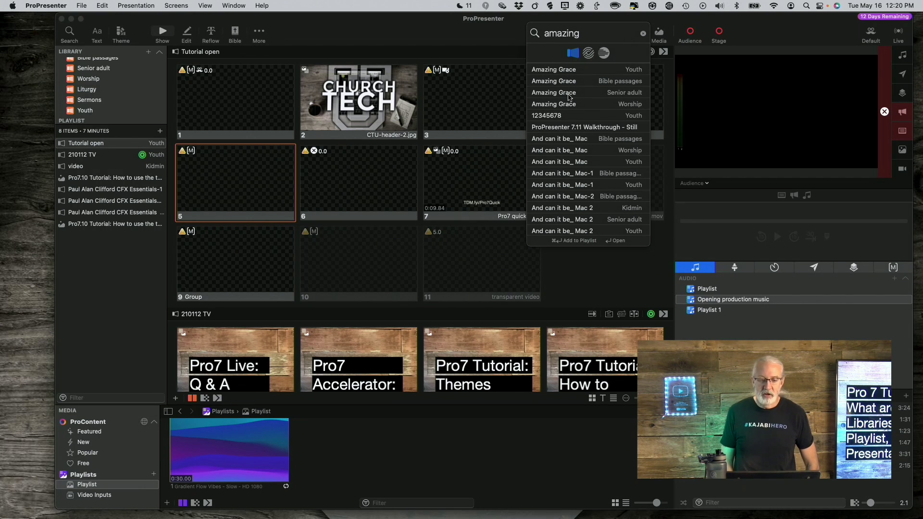
Preview the Senior adult library's Amazing Grace from the 'amazing' results.
left_click(587, 93)
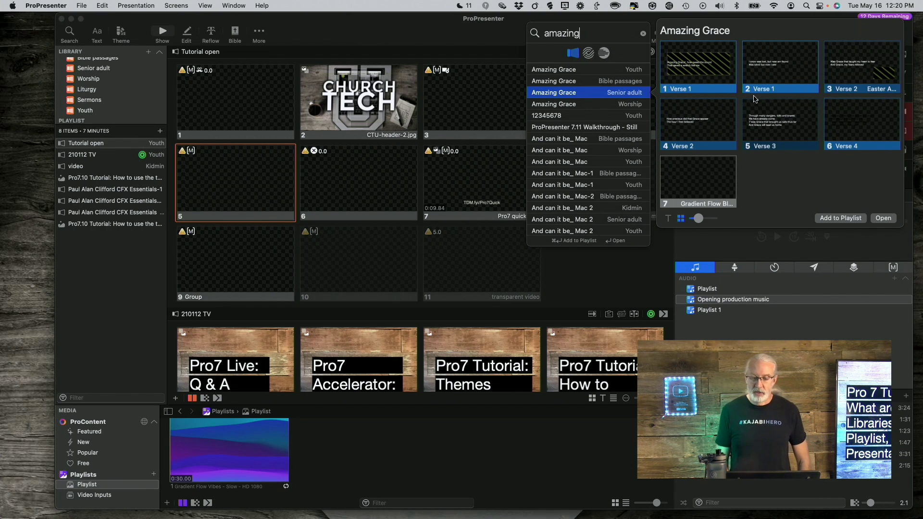
View Amazing Grace's lyrics as plain text, then switch back to its seven slide thumbnails.
left_click(669, 220)
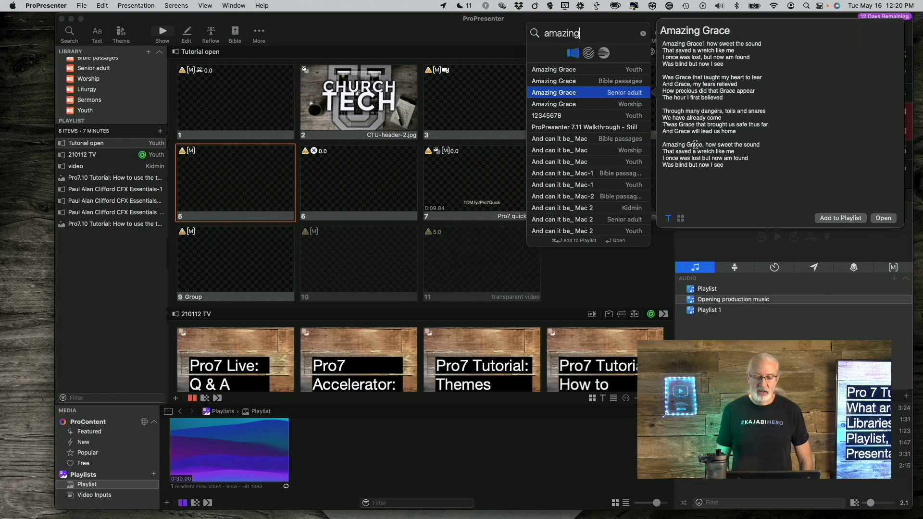
left_click(681, 219)
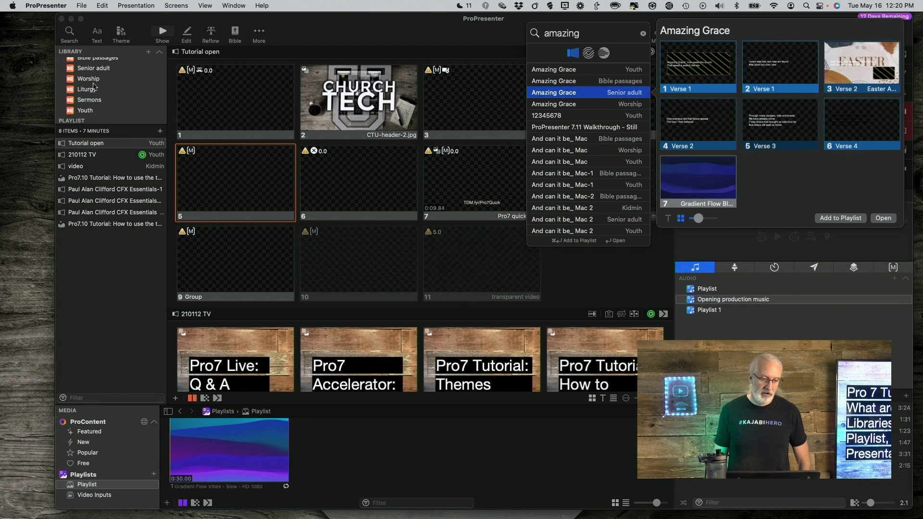
scroll(94, 93, "down", 3)
scroll(94, 92, "down", 3)
scroll(94, 93, "down", 2)
scroll(94, 93, "down", 3)
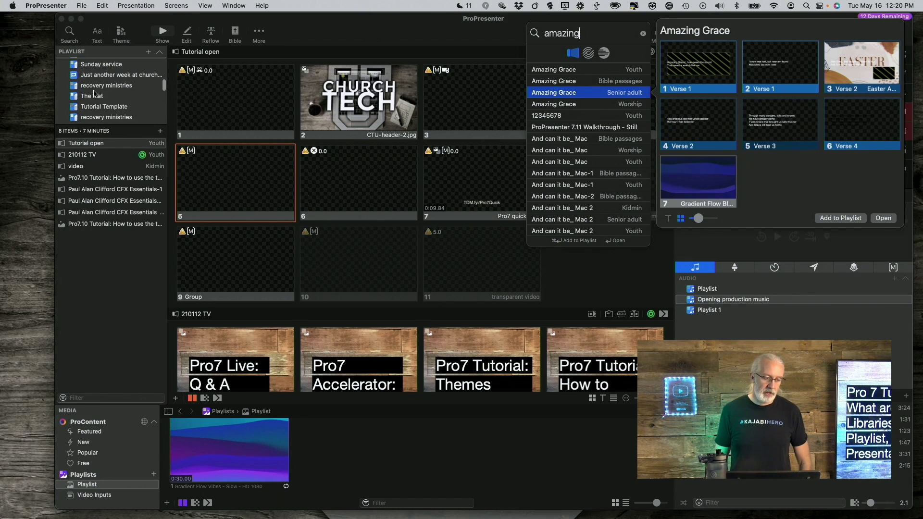
scroll(93, 92, "down", 3)
scroll(94, 92, "down", 2)
scroll(93, 93, "down", 3)
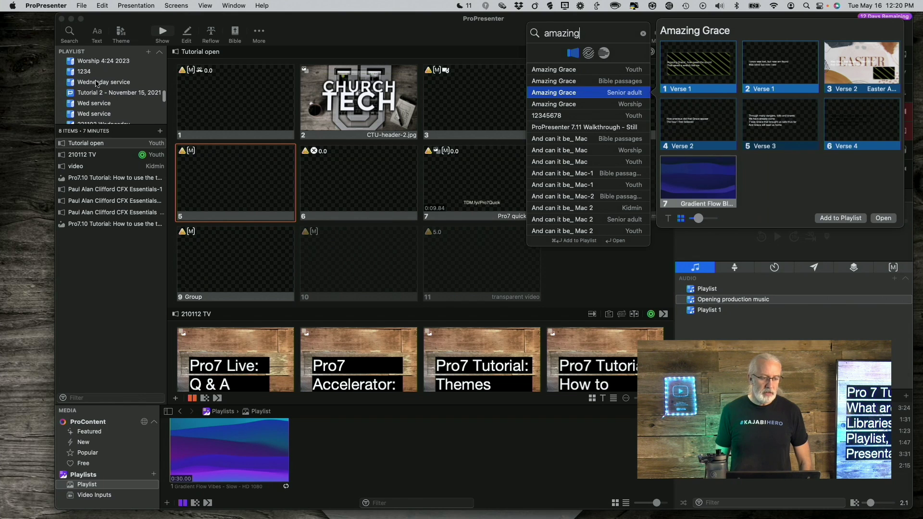
Close the Amazing Grace search and show the 16-item Wednesday service playlist.
key("Escape")
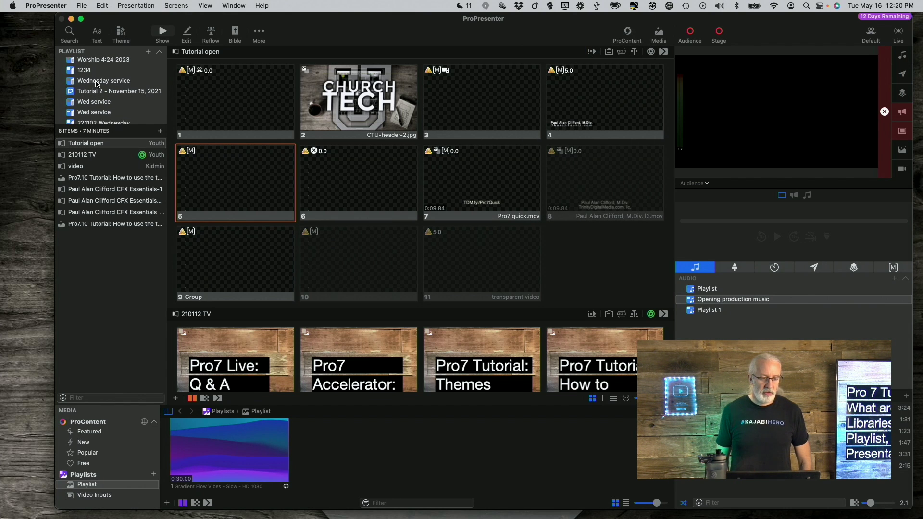
left_click(96, 83)
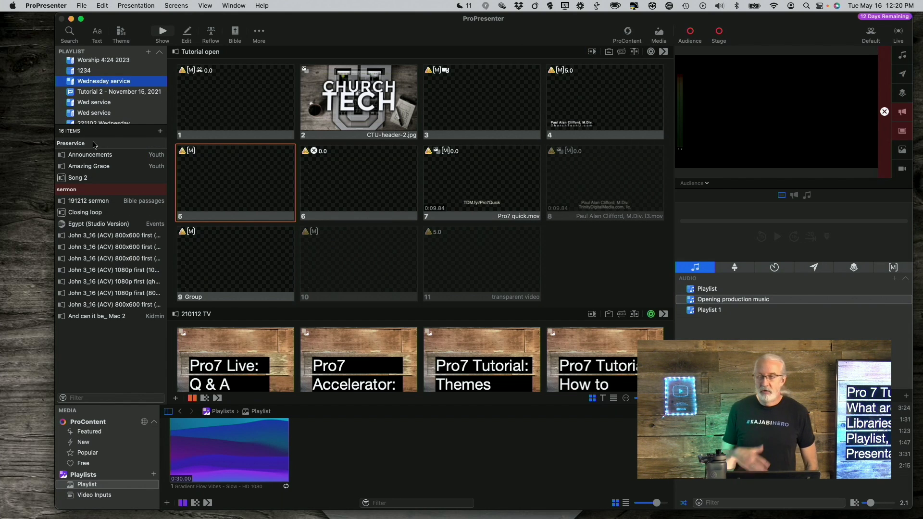
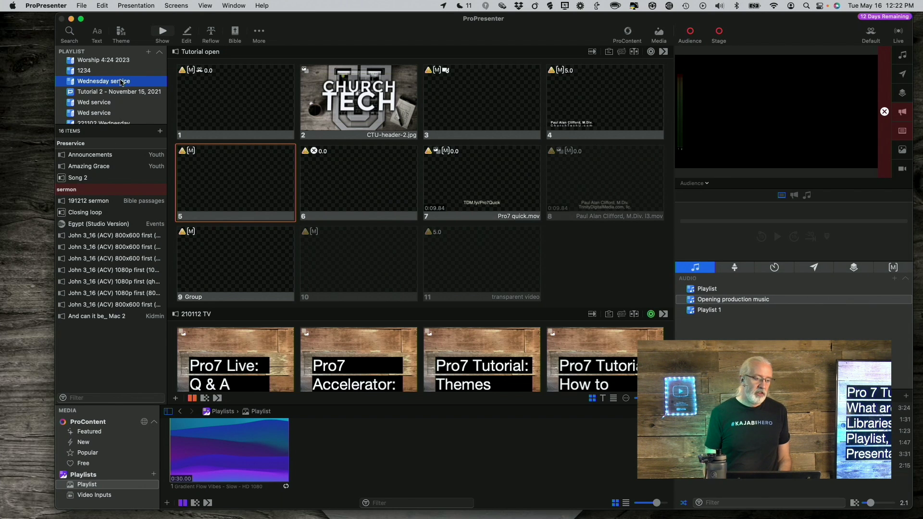
scroll(119, 82, "up", 5)
scroll(119, 81, "up", 1)
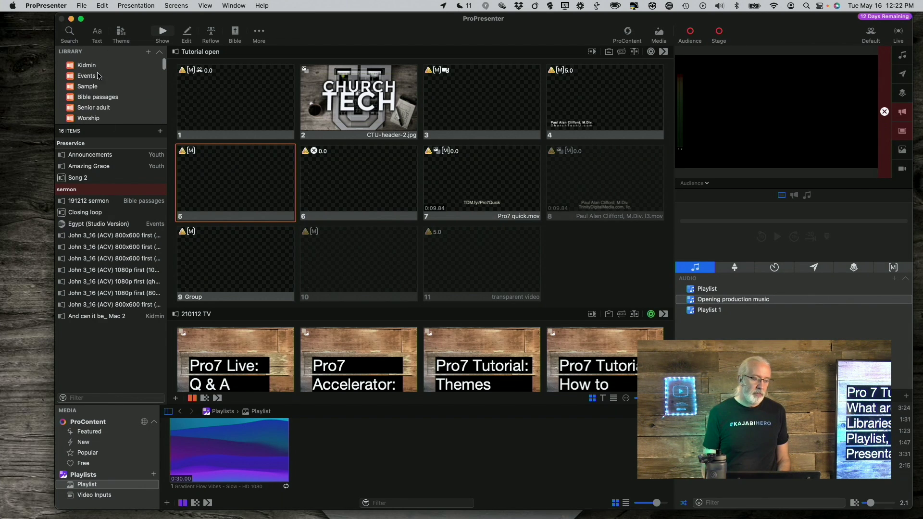
scroll(93, 63, "down", 1)
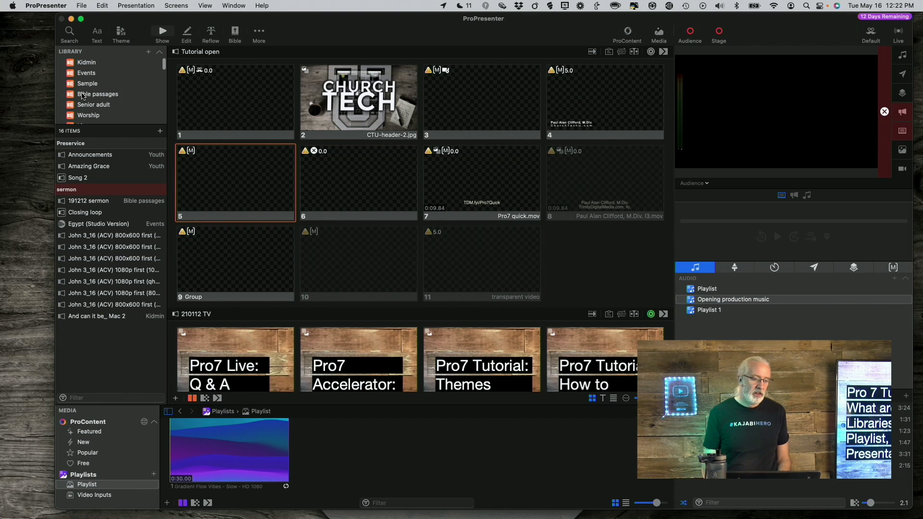
scroll(83, 96, "down", 3)
scroll(90, 95, "down", 3)
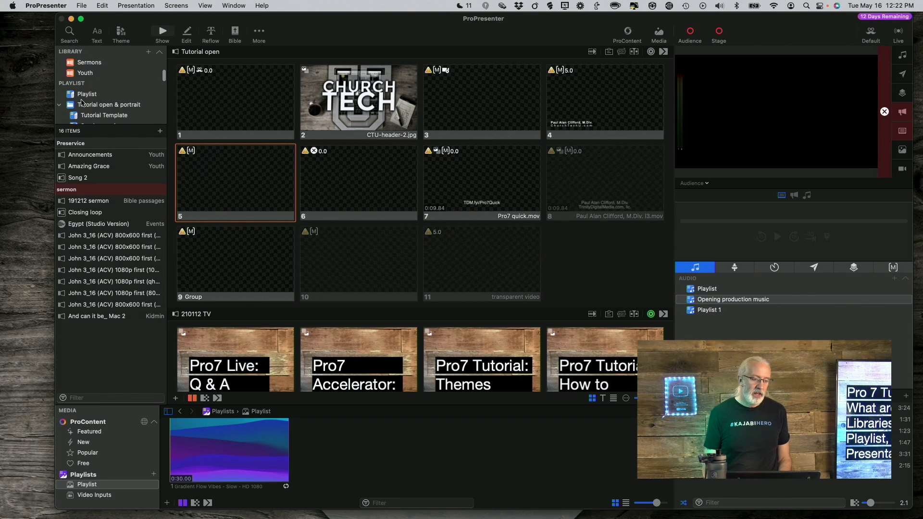
scroll(118, 99, "down", 2)
scroll(83, 89, "down", 2)
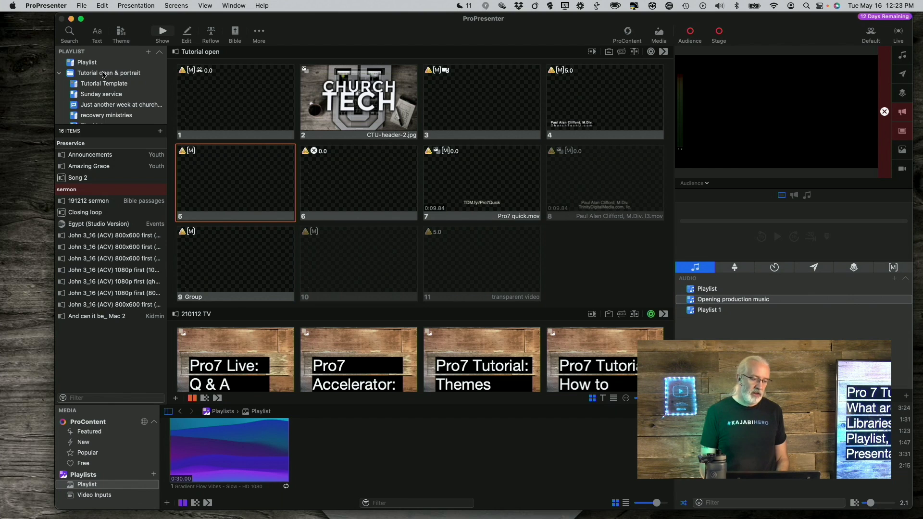
Search 'amazing' and drop the Bible passages Amazing Grace among the playlist's John 3_16 items.
left_click(60, 74)
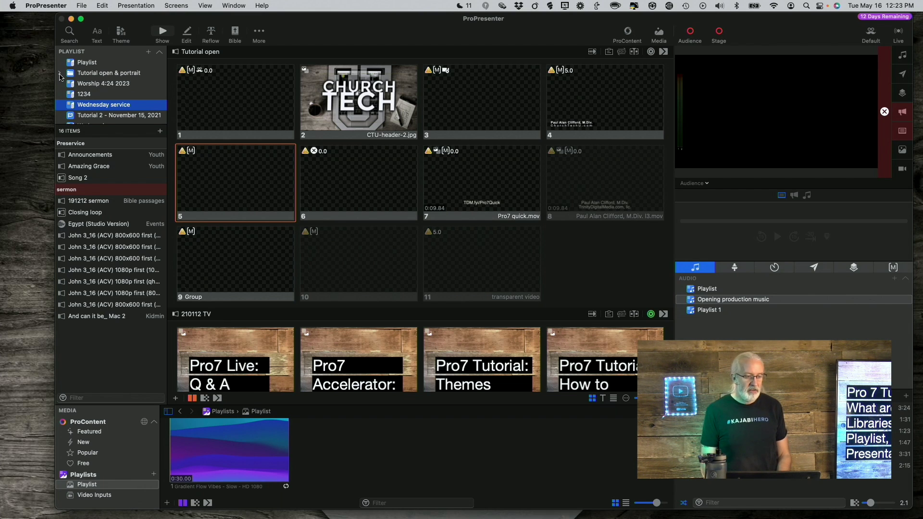
left_click(61, 74)
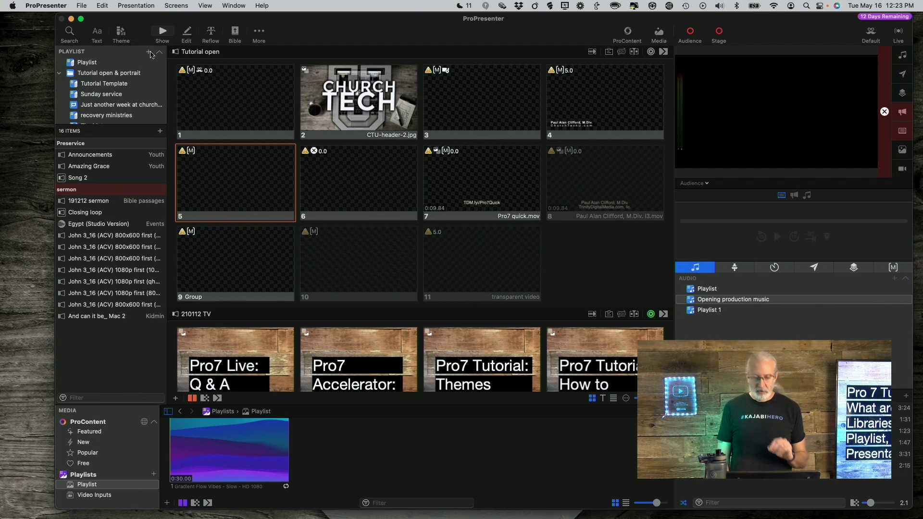
key("super+f")
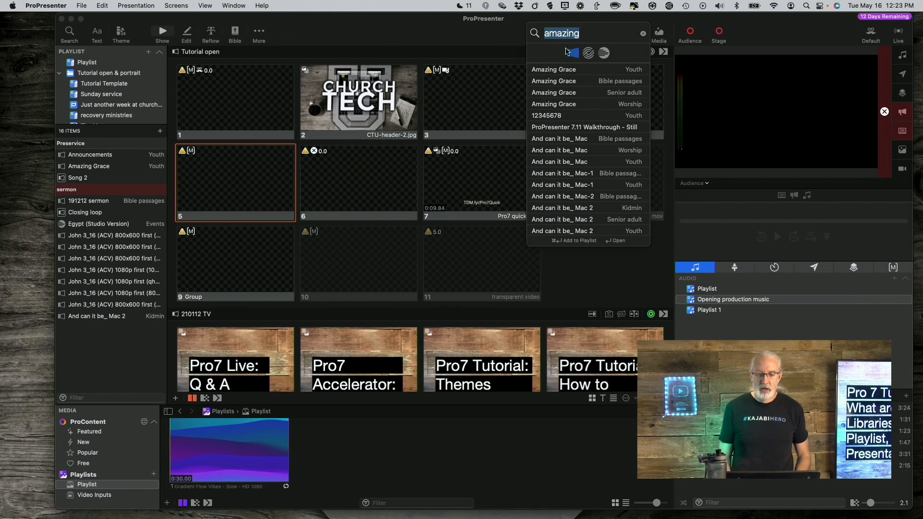
scroll(564, 73, "down", 1)
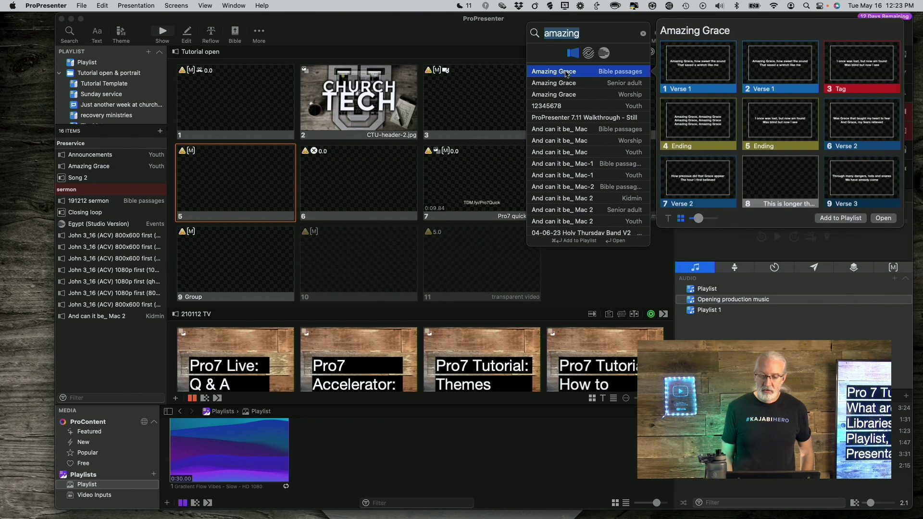
left_click_drag(303, 165, 111, 265)
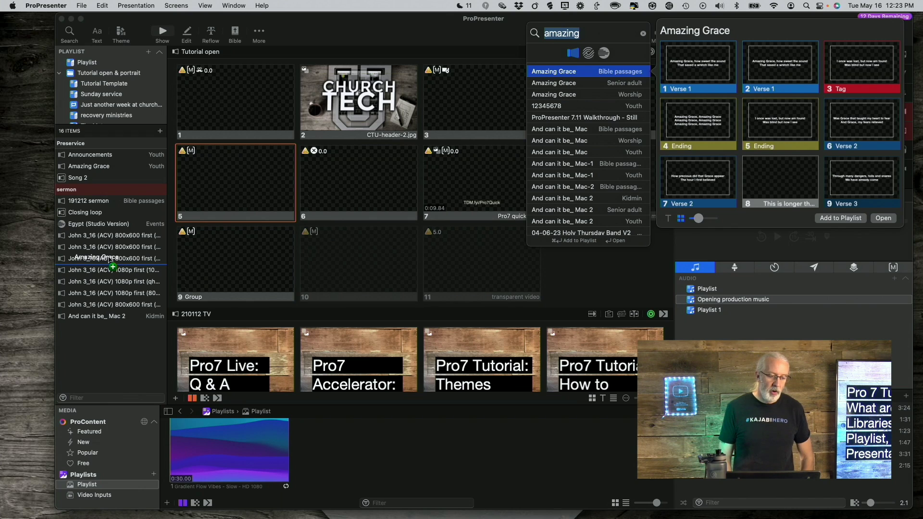
left_click_drag(110, 265, 109, 328)
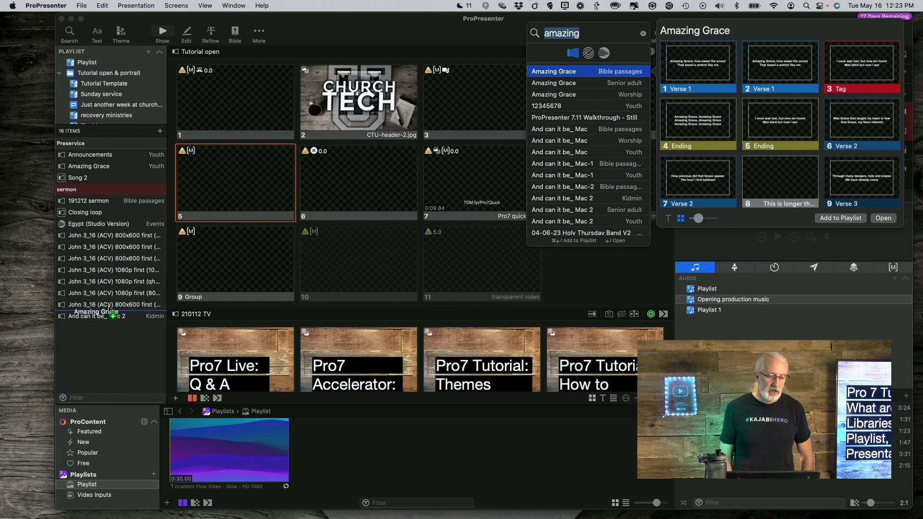
left_click_drag(106, 325, 112, 279)
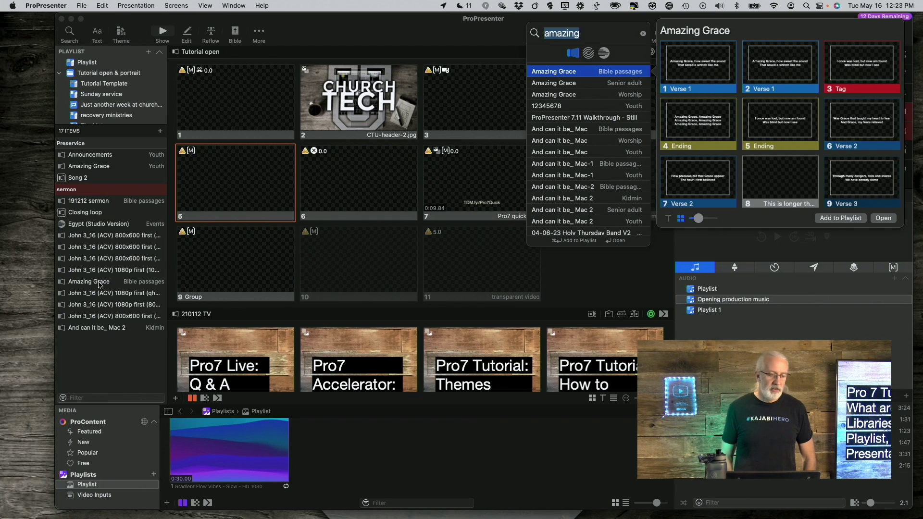
scroll(69, 105, "up", 3)
scroll(79, 94, "up", 3)
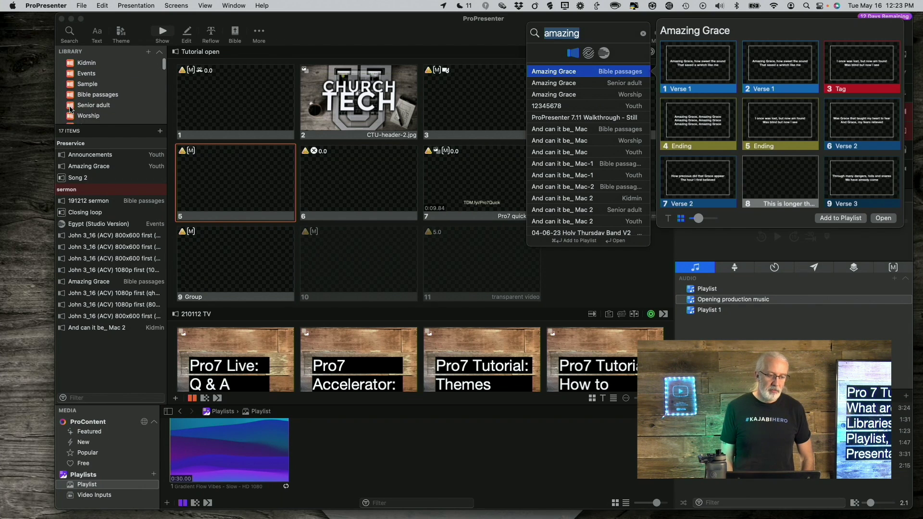
scroll(86, 86, "down", 1)
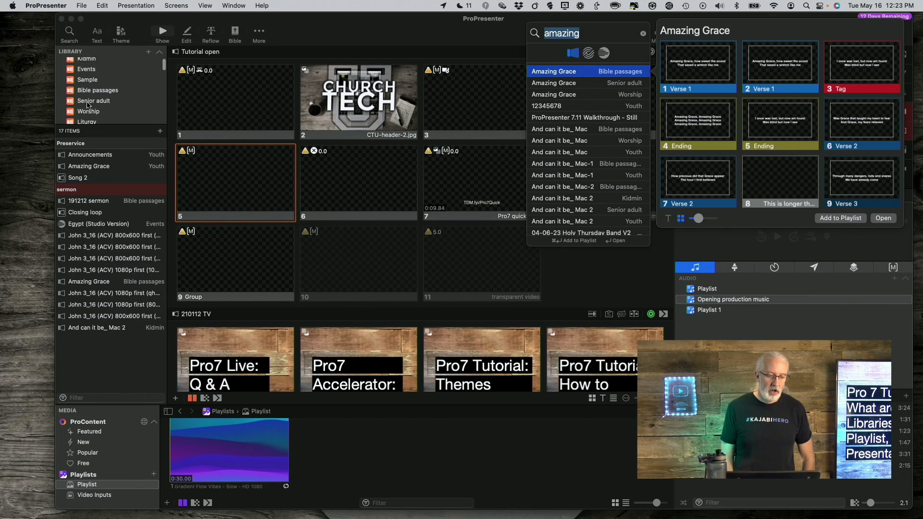
scroll(86, 110, "down", 2)
scroll(87, 98, "down", 2)
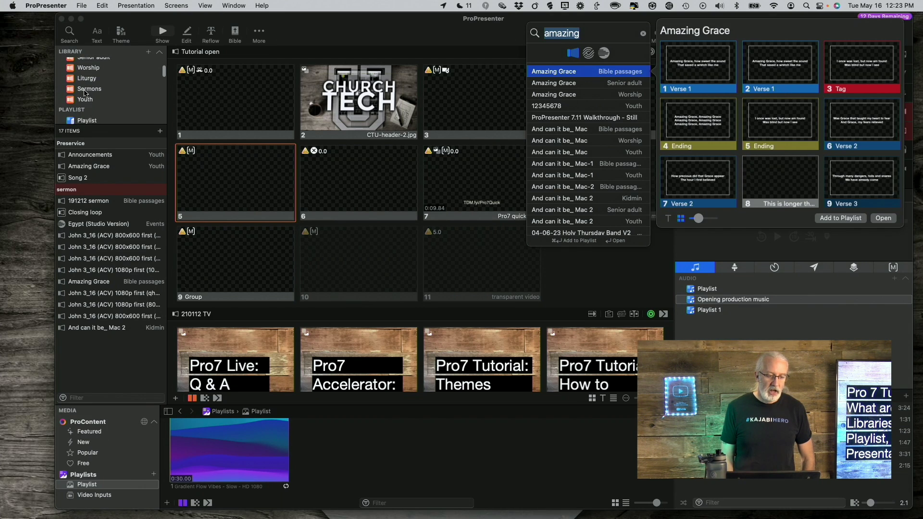
key("Escape")
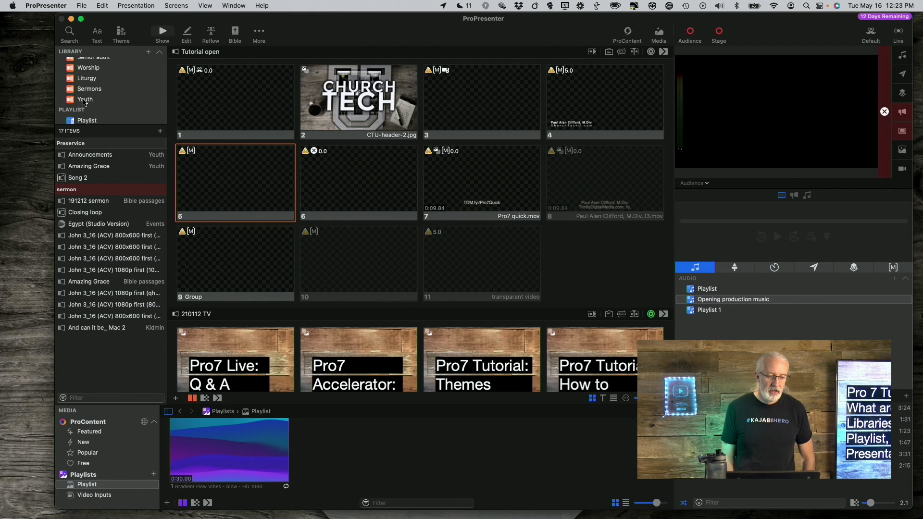
List the Youth library and carry its Amazing Grace over the playlists toward Wednesday service.
left_click(84, 100)
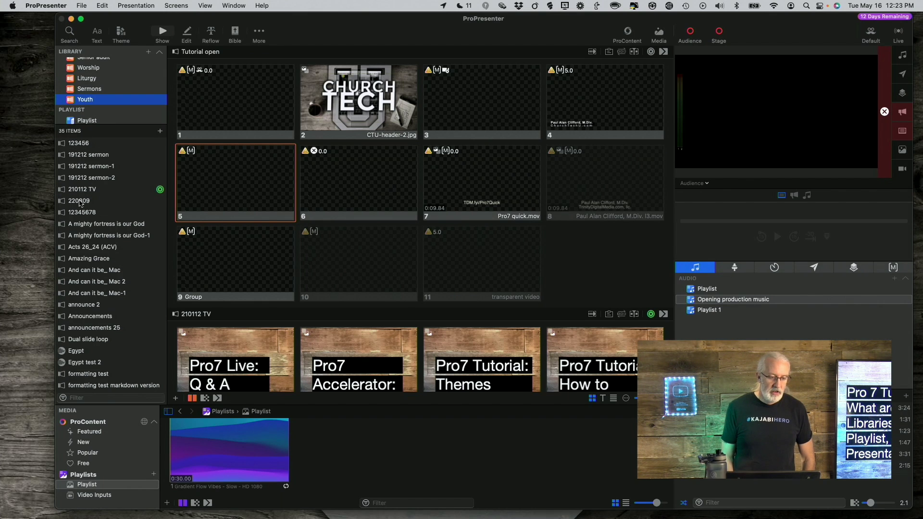
scroll(78, 202, "down", 2)
scroll(80, 206, "down", 2)
scroll(80, 210, "down", 2)
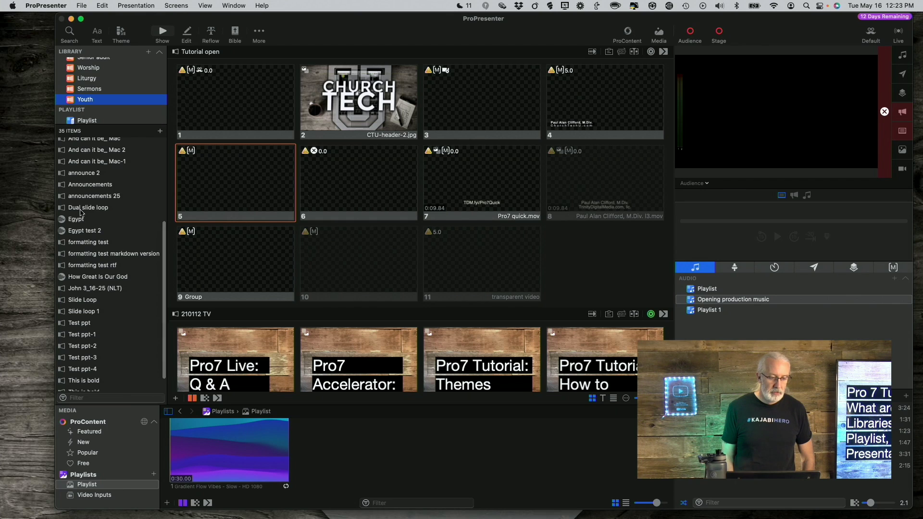
scroll(82, 212, "up", 1)
scroll(81, 213, "up", 3)
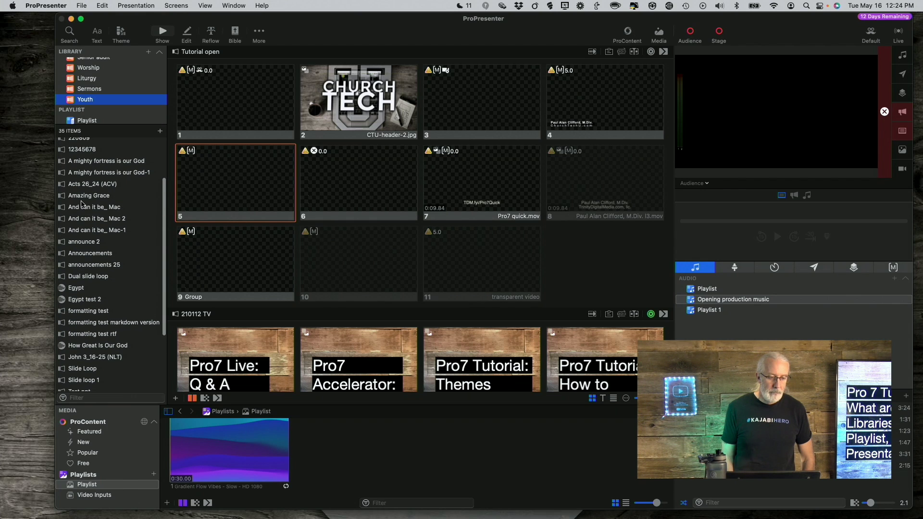
scroll(81, 203, "down", 1)
mouse_move(87, 191)
left_mouse_down()
mouse_move(127, 197)
mouse_move(106, 122)
mouse_move(118, 91)
left_mouse_up()
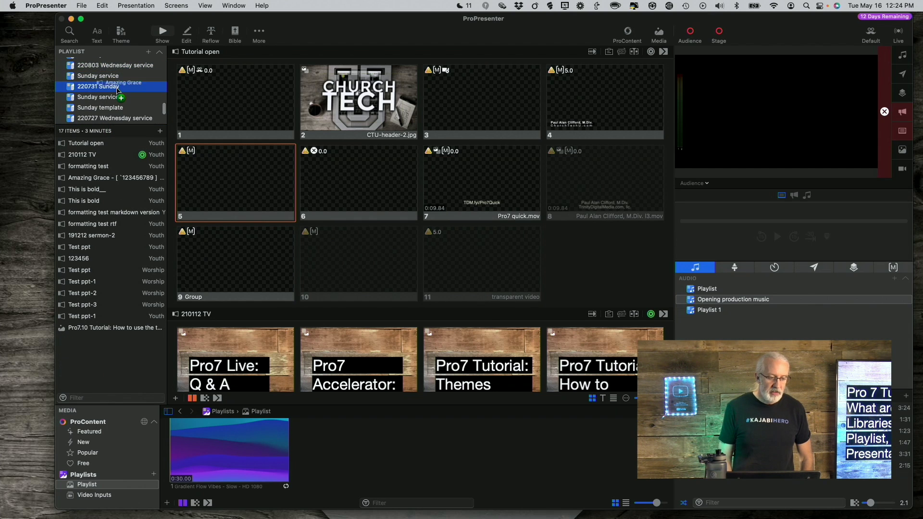
left_click_drag(117, 90, 123, 66)
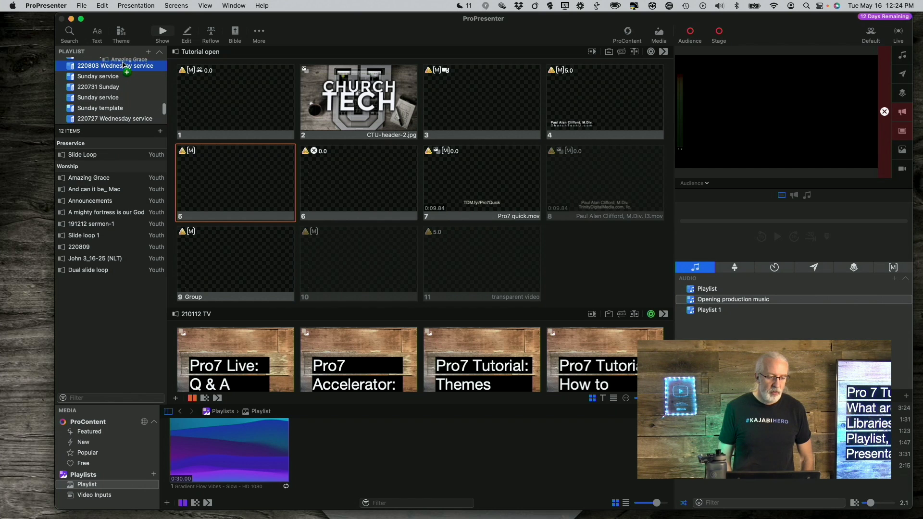
left_click_drag(123, 63, 122, 63)
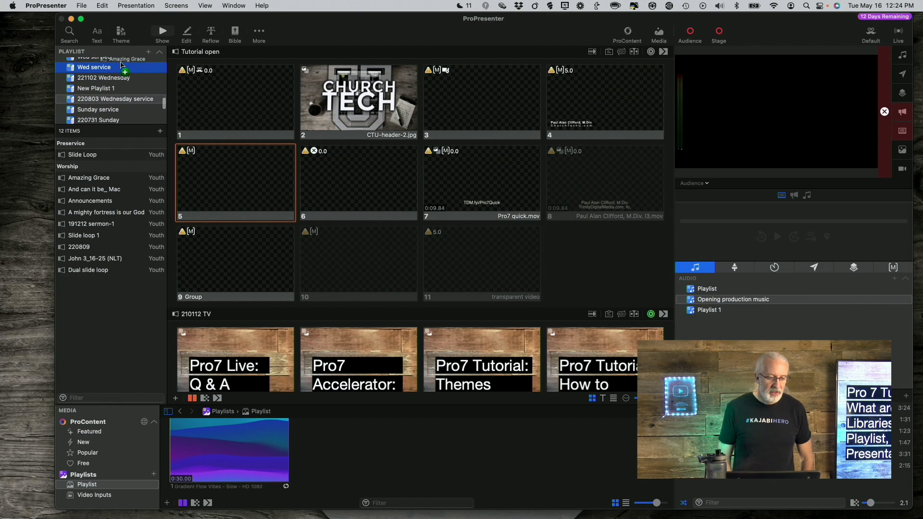
left_click_drag(120, 63, 110, 211)
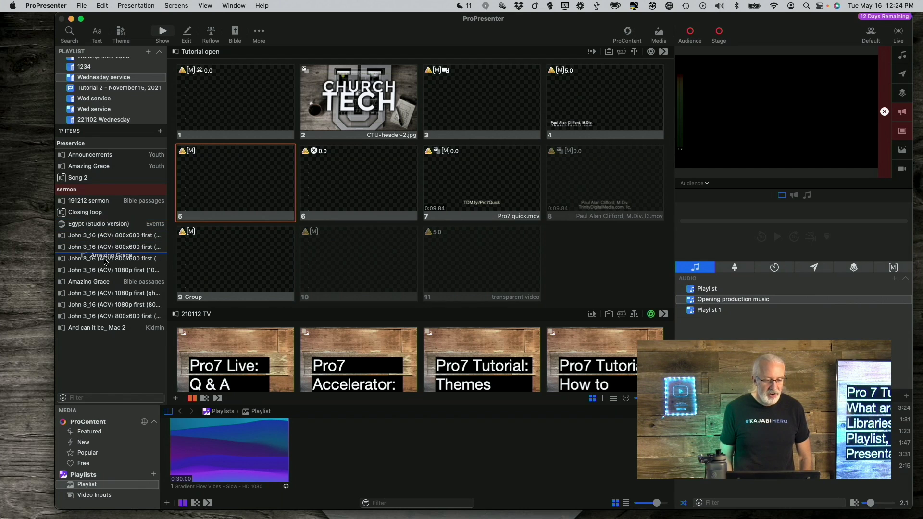
Drop the Youth Amazing Grace just below the Bible passages Amazing Grace, making 18 items.
left_click_drag(110, 211, 104, 293)
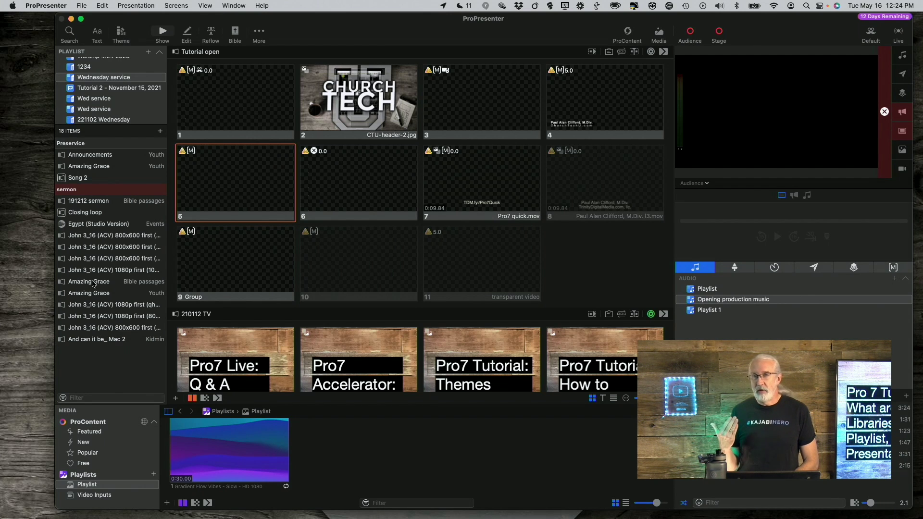
Select the Bible passages Amazing Grace item, then show the '191212 sermon' slides.
left_click(93, 283)
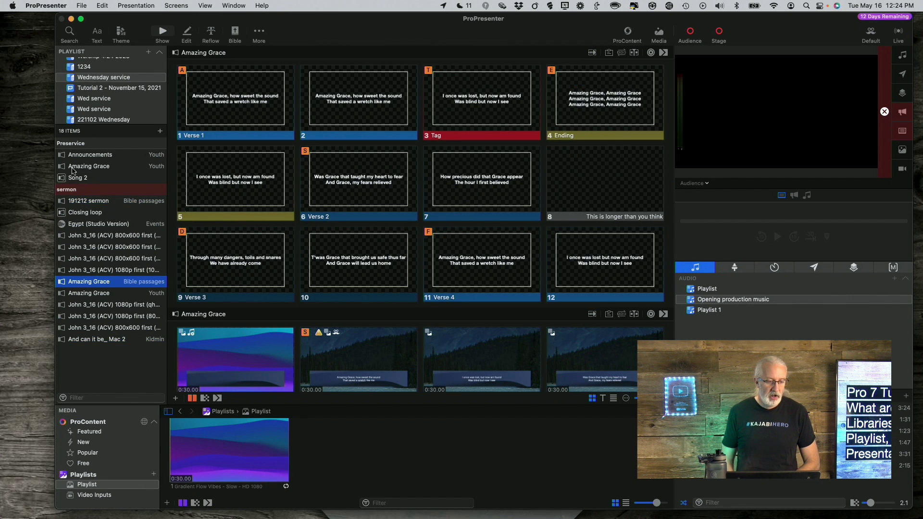
left_click(89, 201)
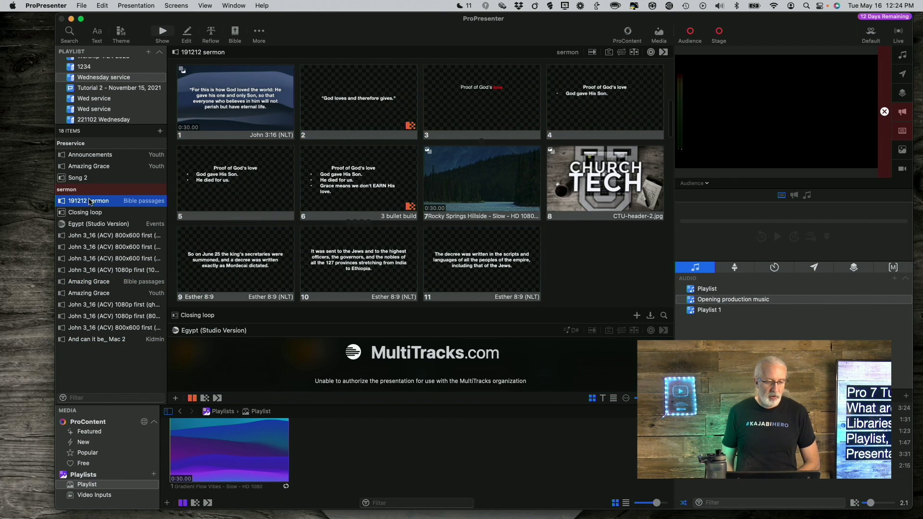